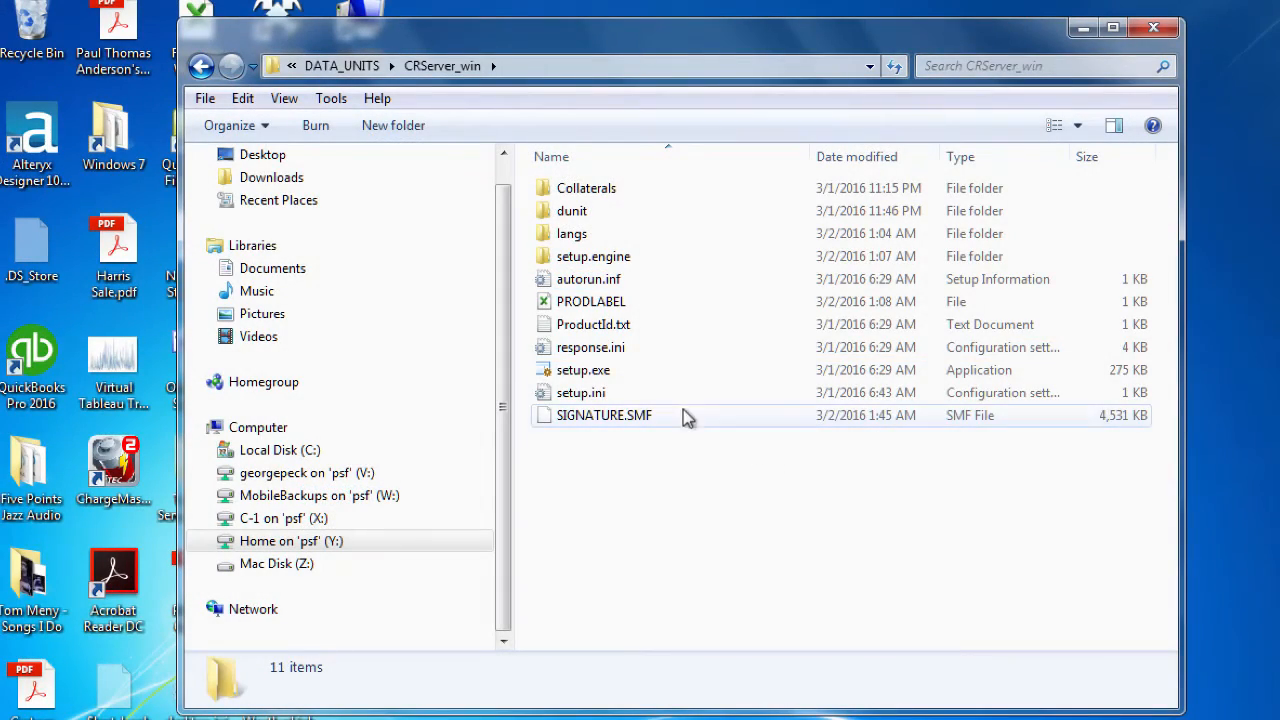
Launch setup.exe in English and read why the Windows version and existing Crystal Server checks failed
double_click(590, 370)
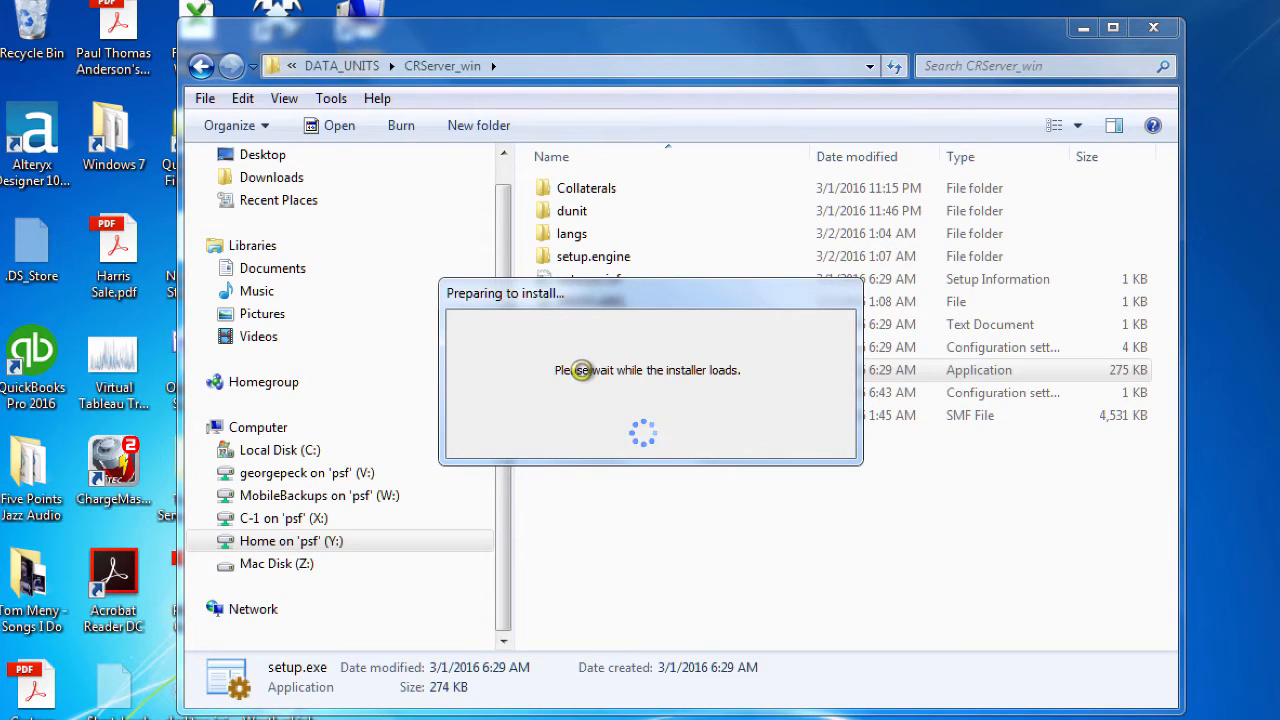
click(572, 436)
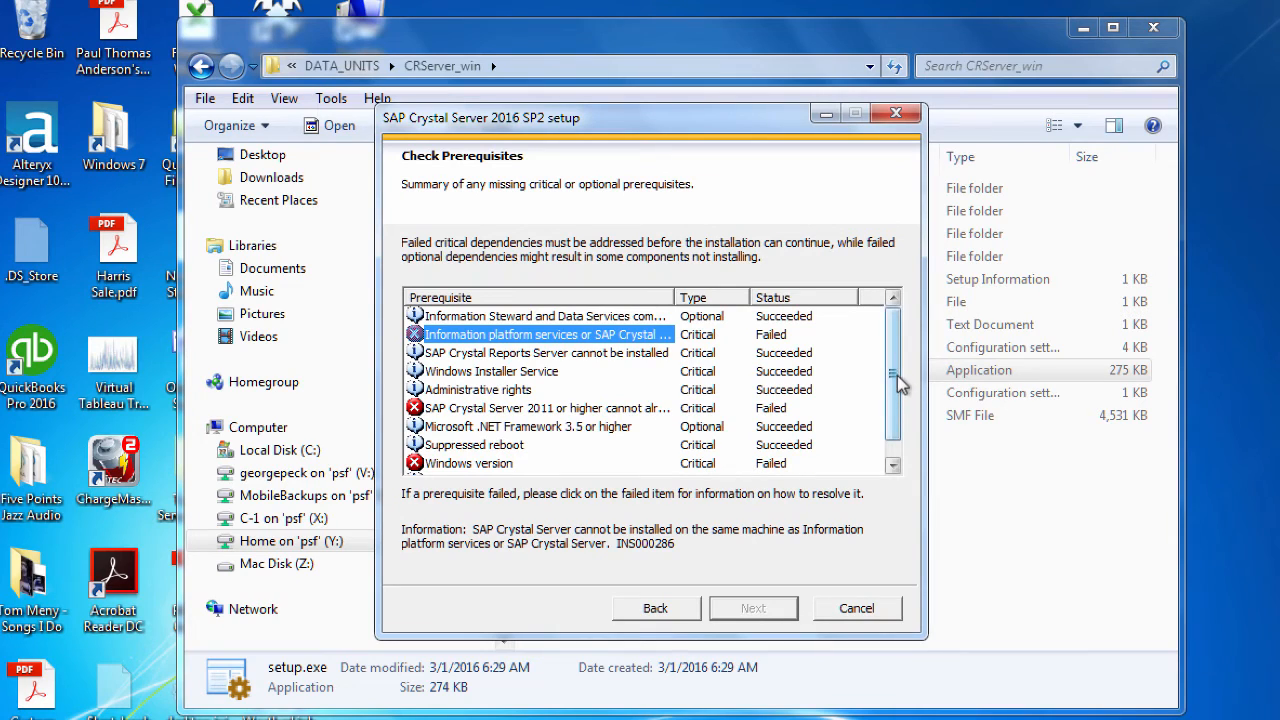
drag(893, 378, 893, 392)
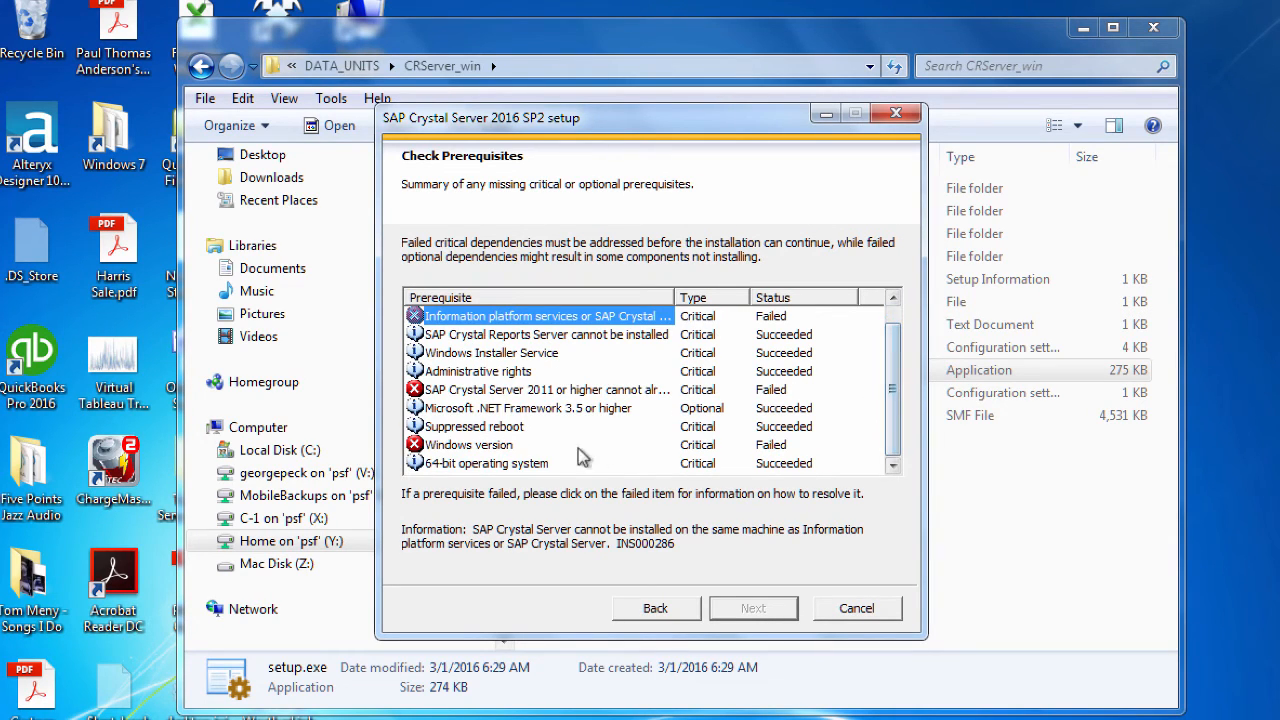
click(471, 448)
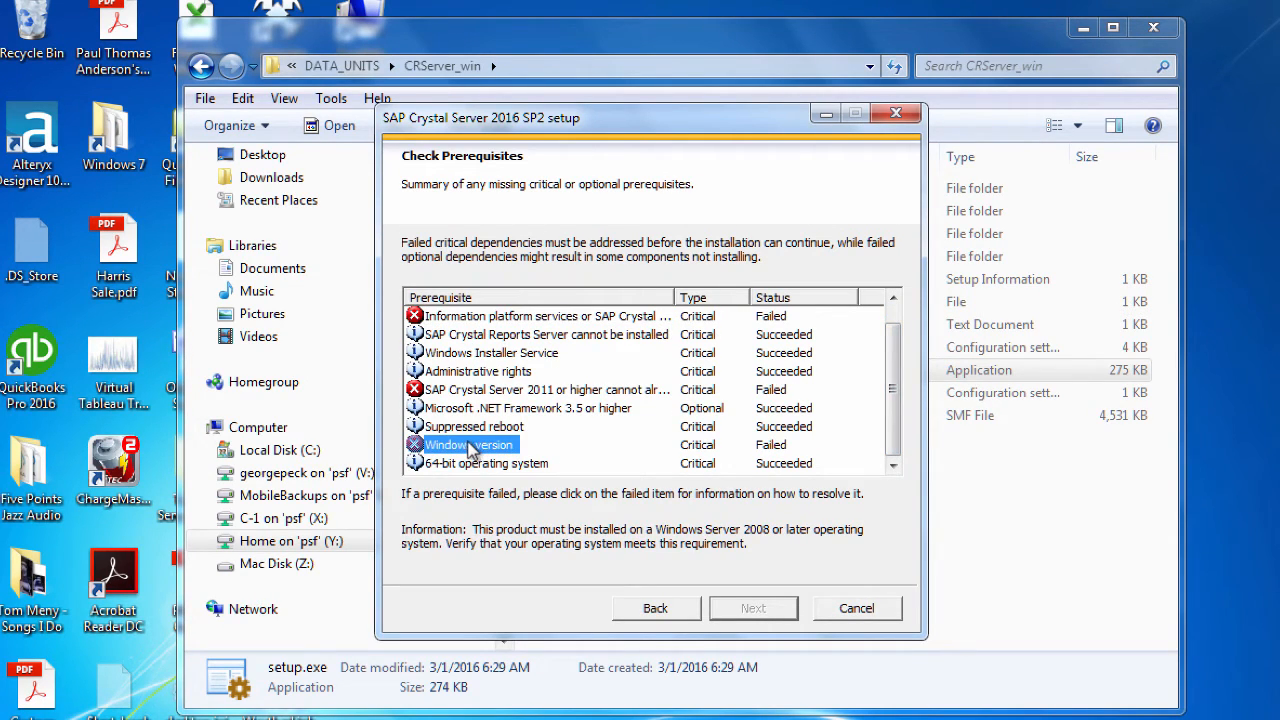
click(441, 396)
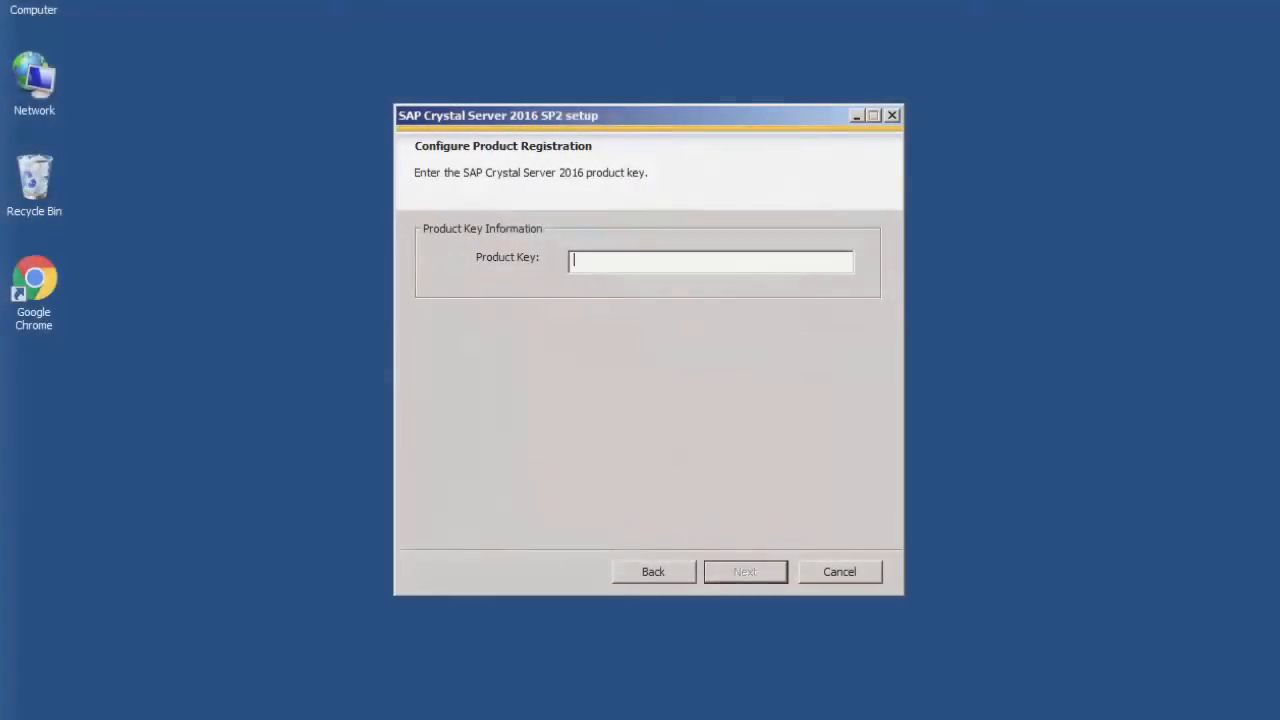
Paste the product key, then continue with the English language pack and a Full installation
key(ctrl+v)
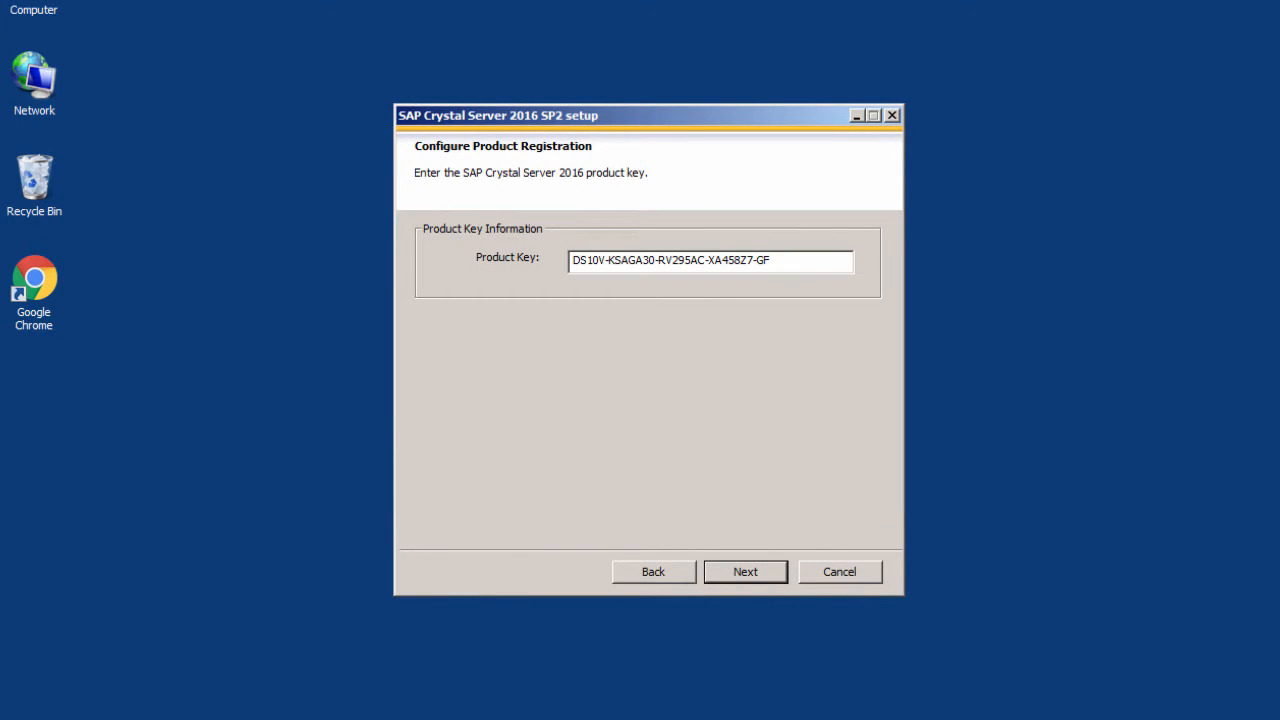
click(728, 583)
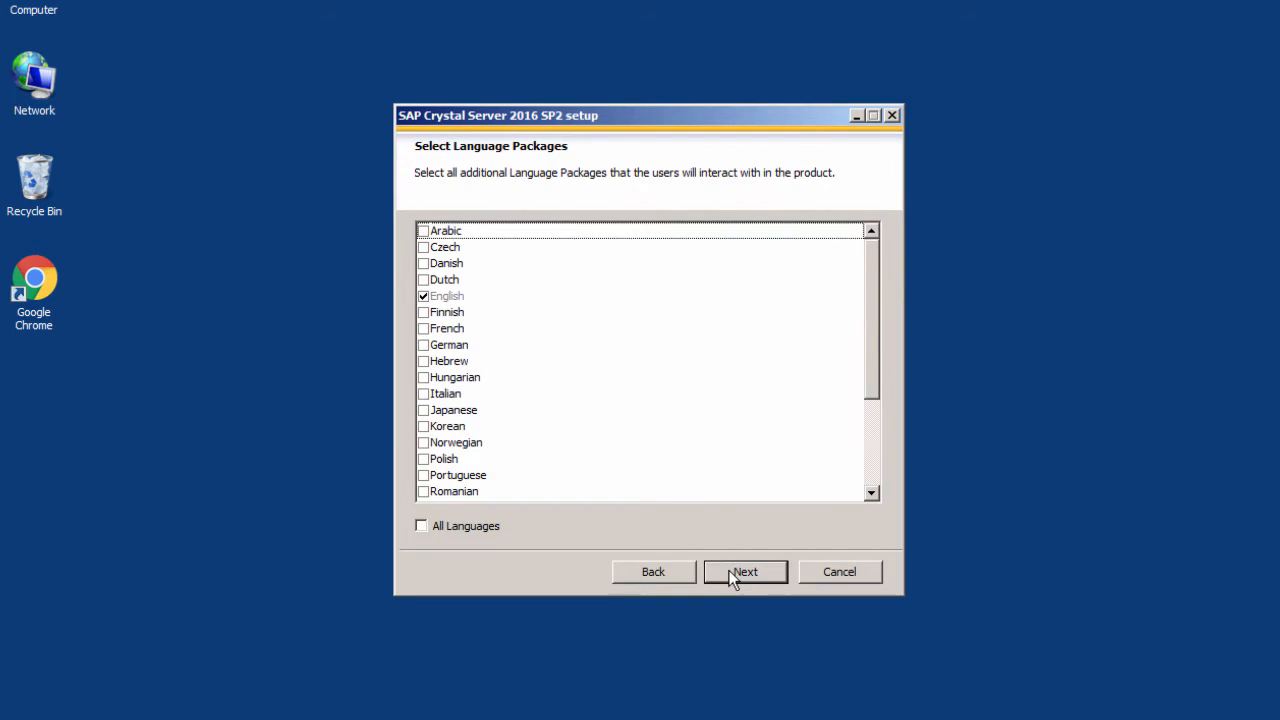
click(743, 577)
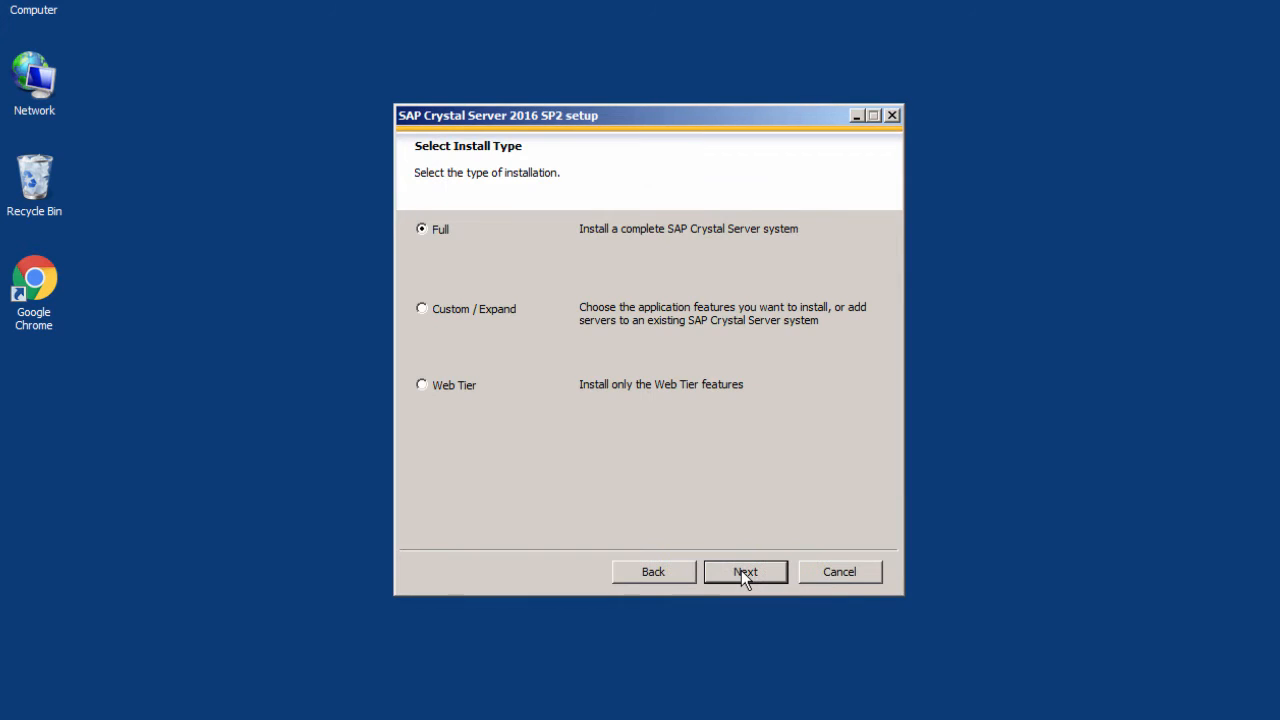
click(743, 574)
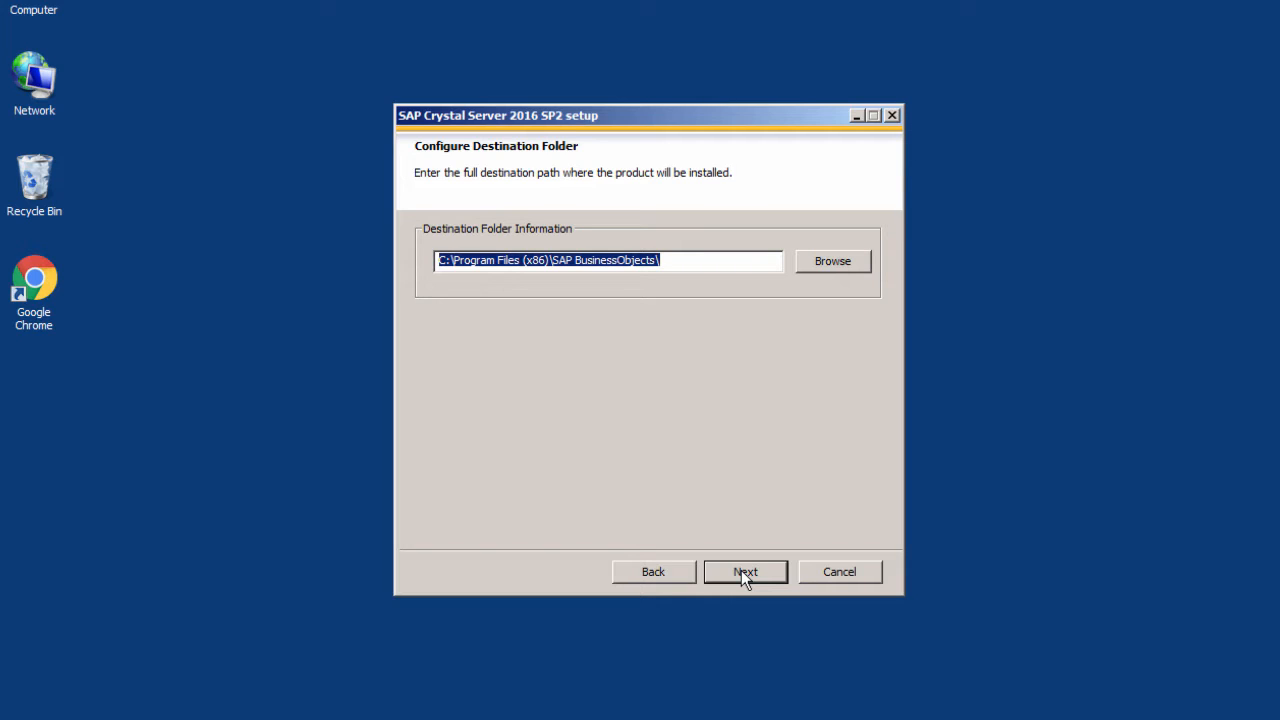
Keep the default install folder, bundled SQL Anywhere database, Tomcat server and Subversion version management
click(745, 576)
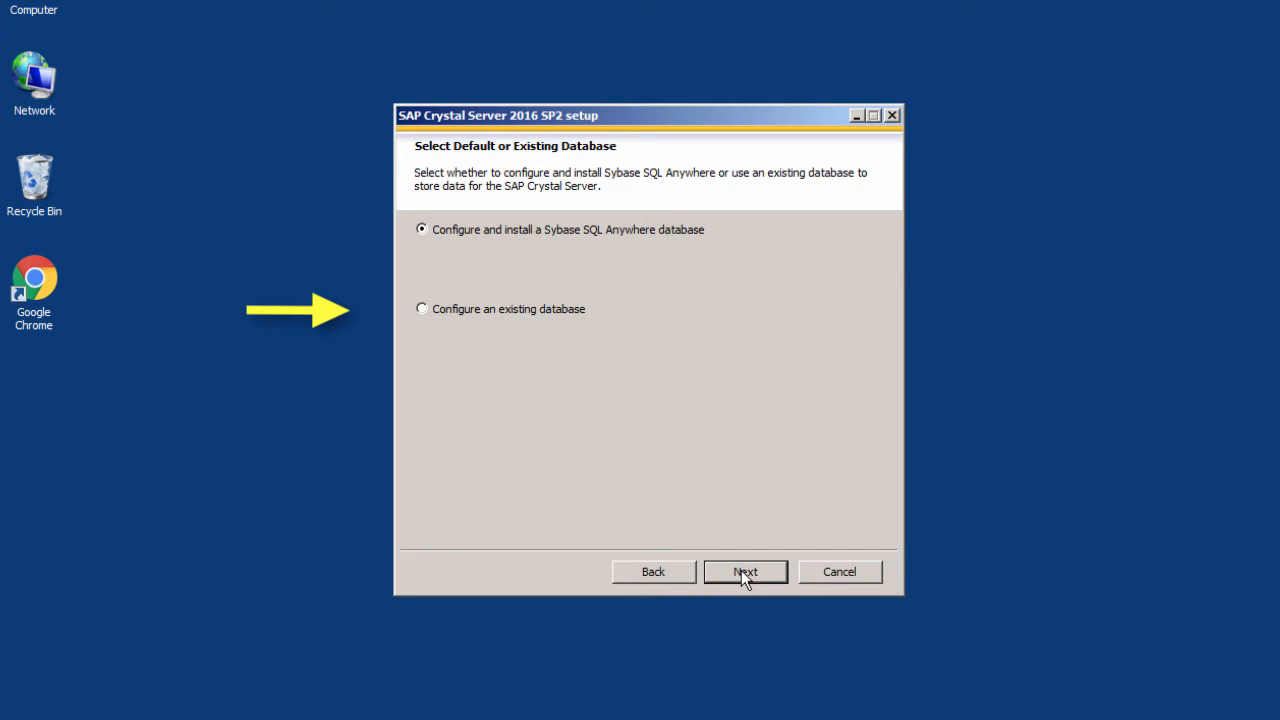
click(745, 577)
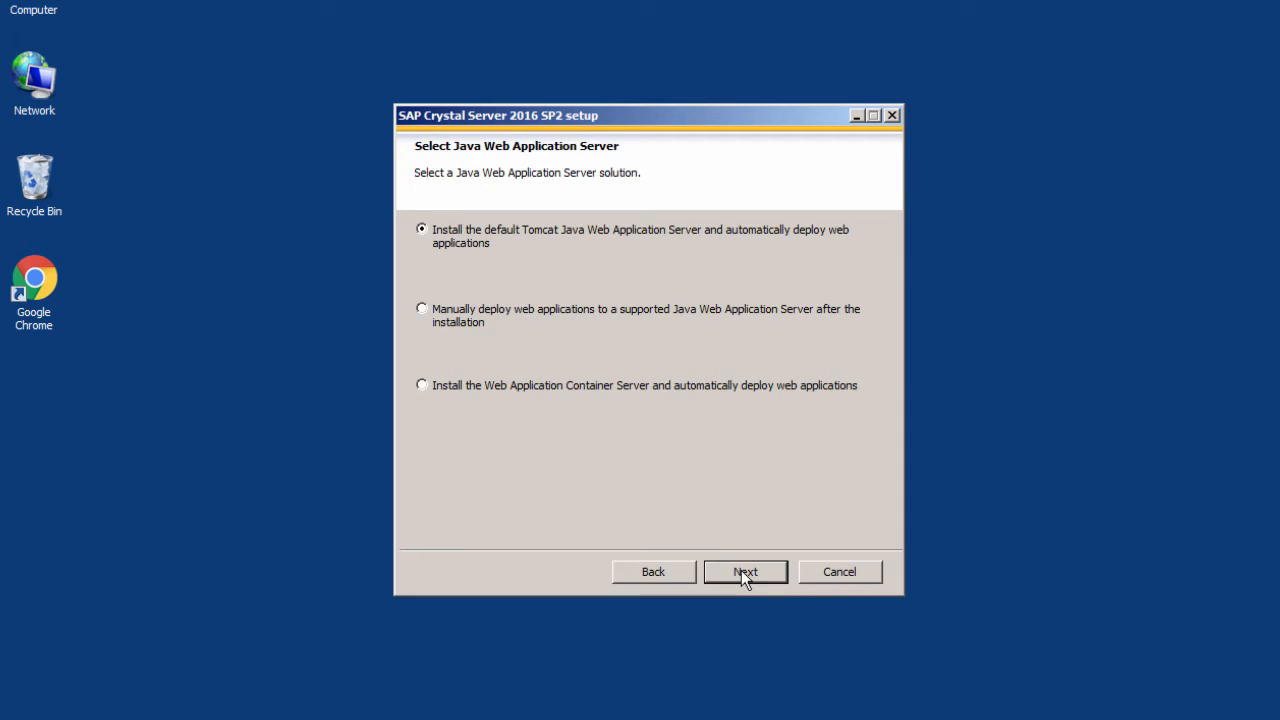
click(745, 577)
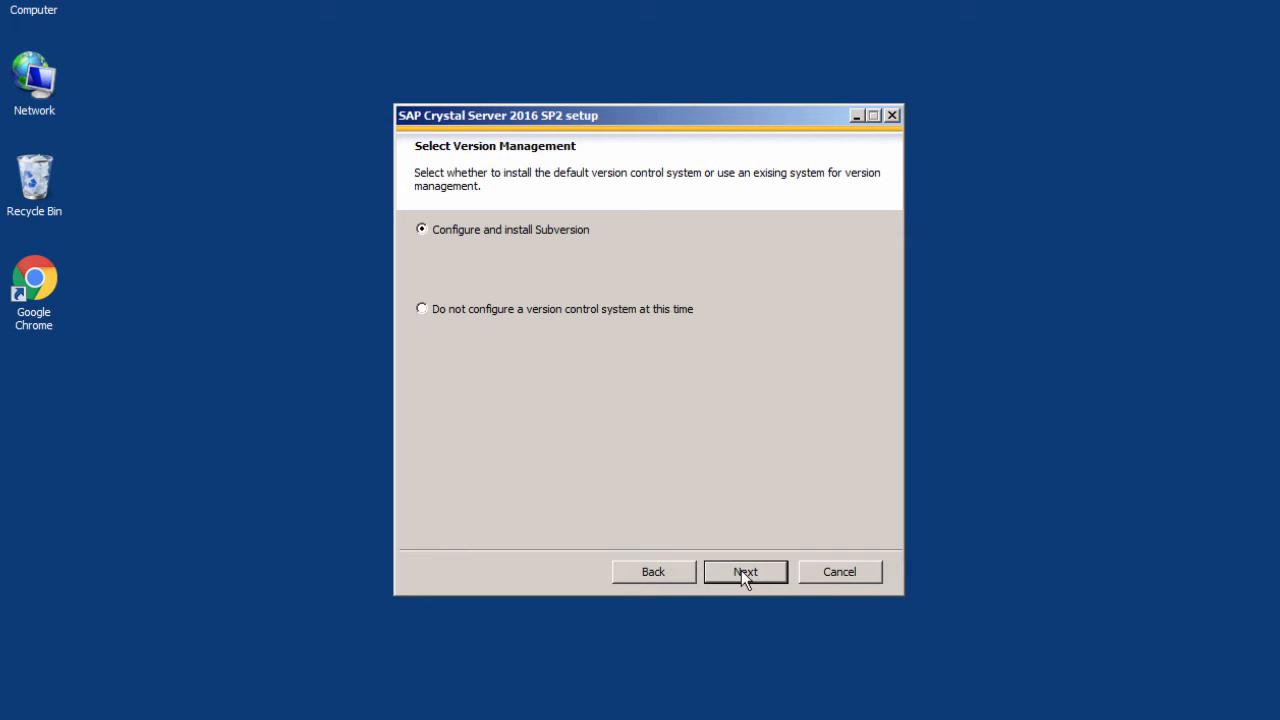
click(745, 572)
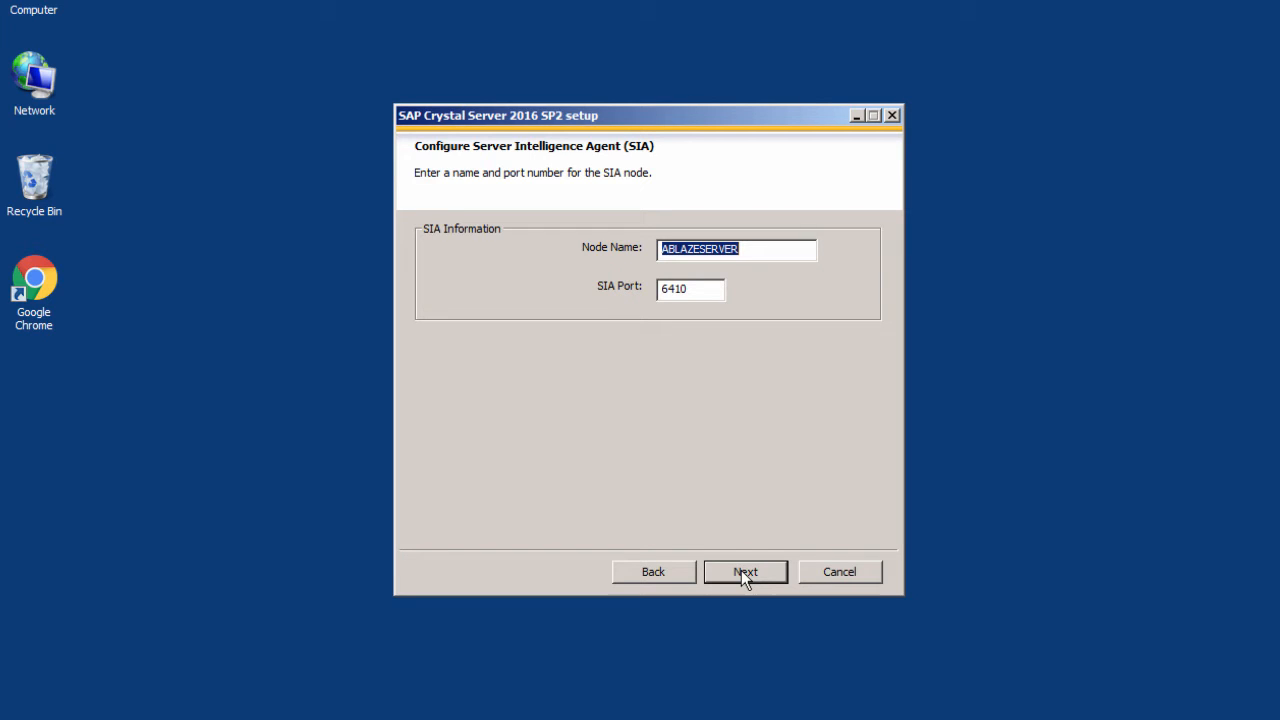
Keep the default SIA port and CMS port 6400, then enter and confirm the administrator password
click(744, 572)
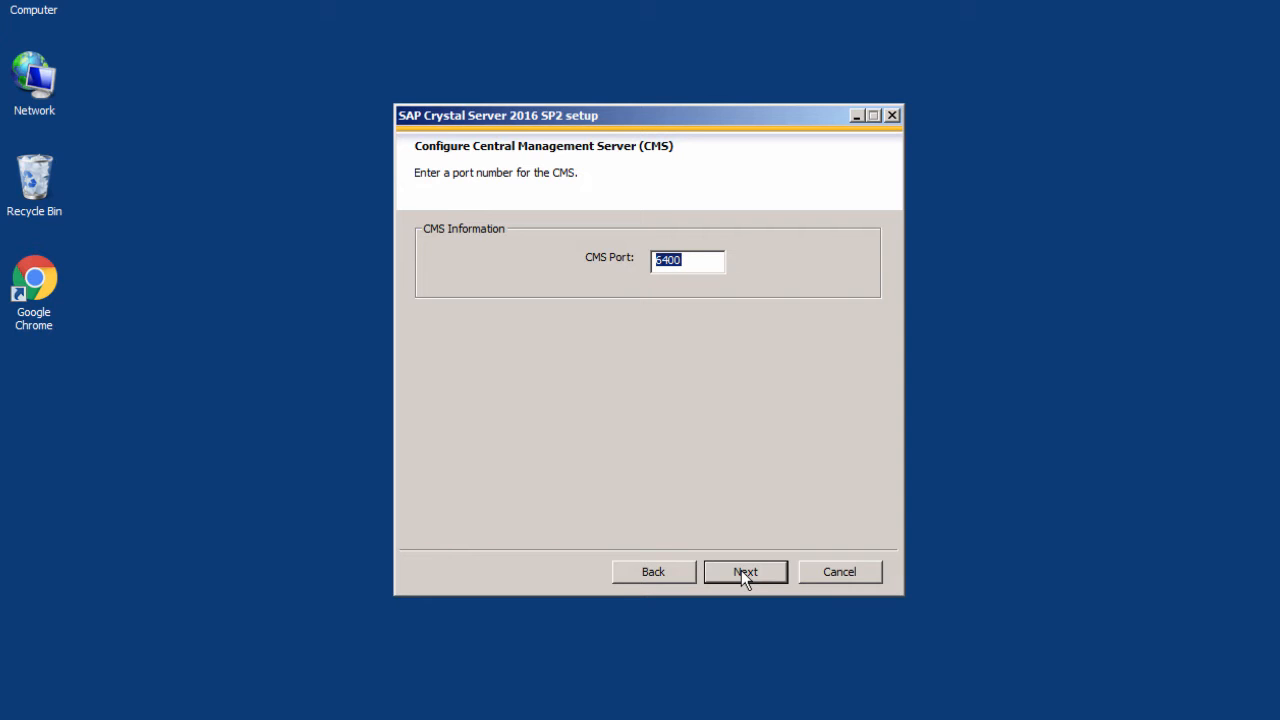
click(744, 574)
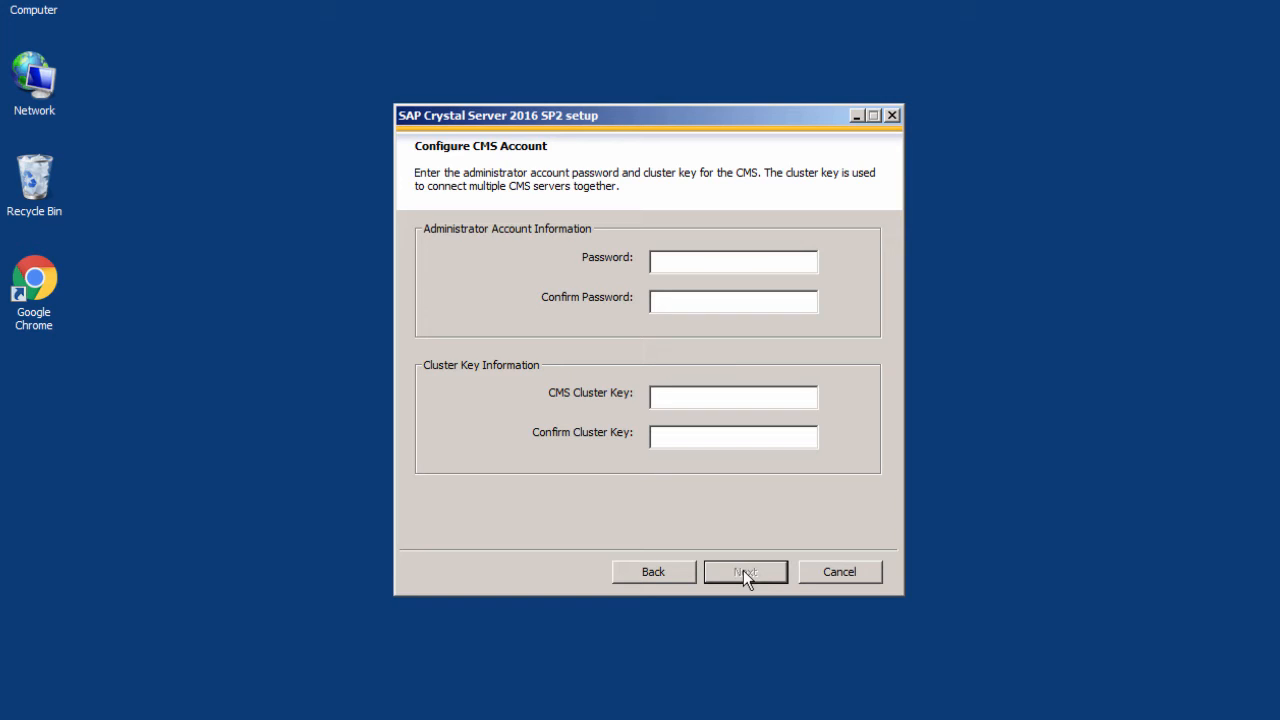
text(*******)
key(Tab)
text(*******)
key(Tab)
Enter and confirm the CMS cluster key and submit the credentials
text(*******)
key(Tab)
text(*******)
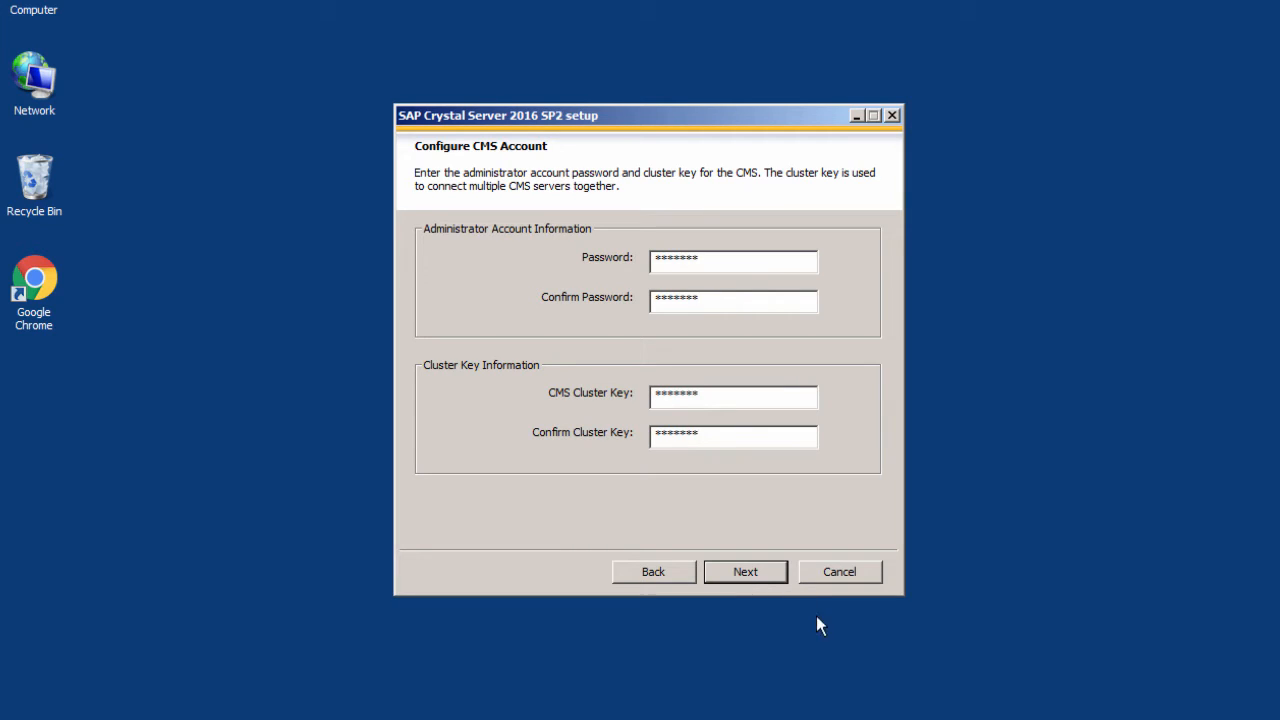
click(743, 572)
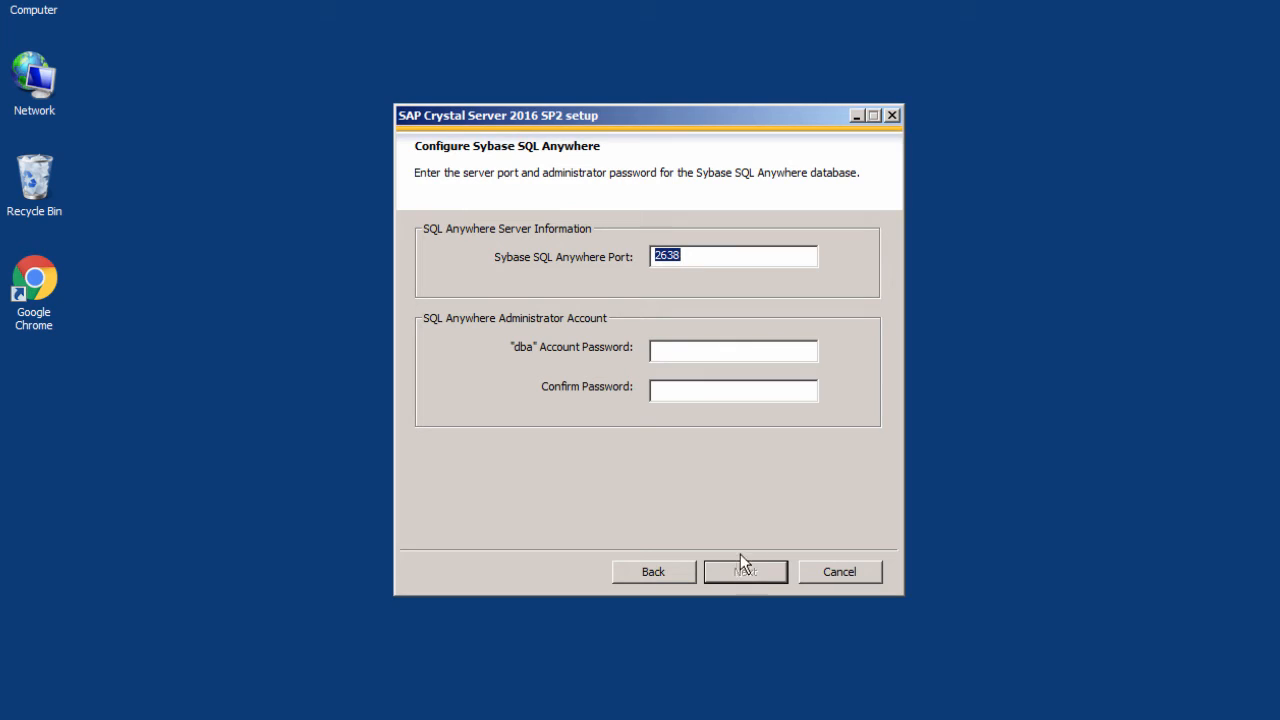
Enter and confirm the Sybase SQL Anywhere dba account password
click(691, 348)
text(****)
key(BackSpace)
key(BackSpace)
key(BackSpace)
key(BackSpace)
text(*******)
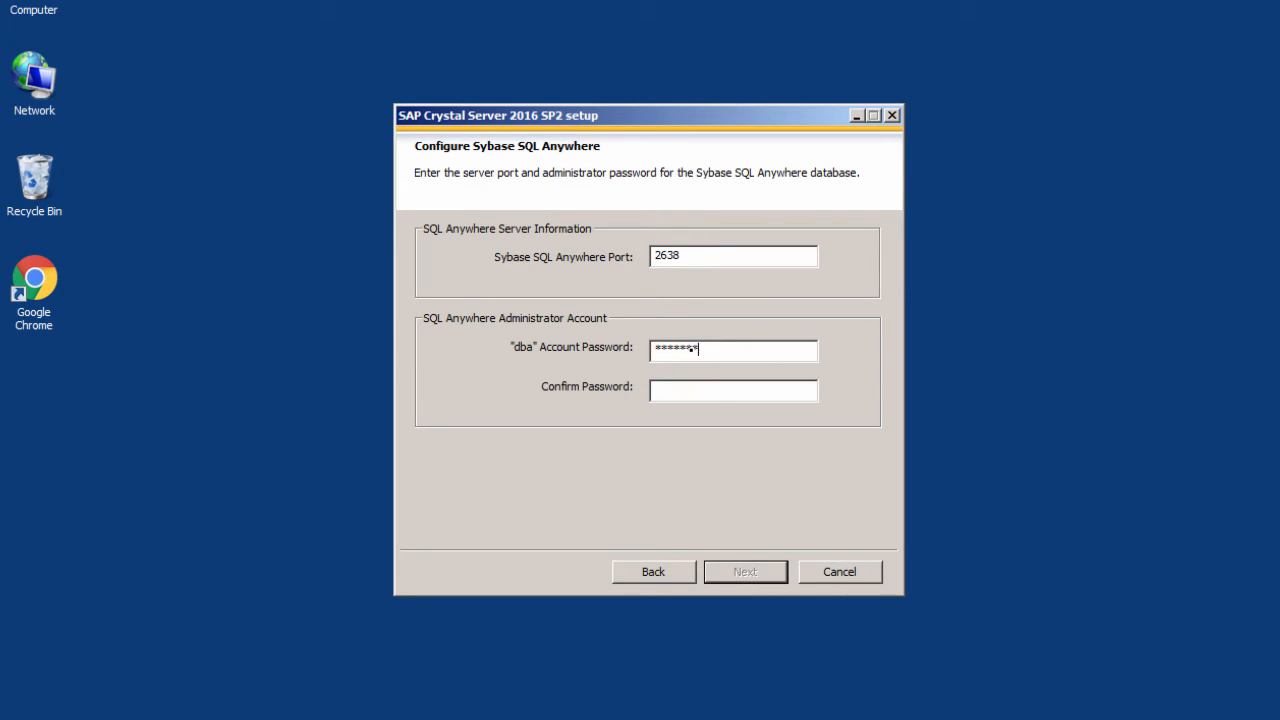
key(Tab)
text(*******)
Accept the database settings, keep Tomcat ports 8080/8005/8443 and HTTP listening port 6405
click(737, 572)
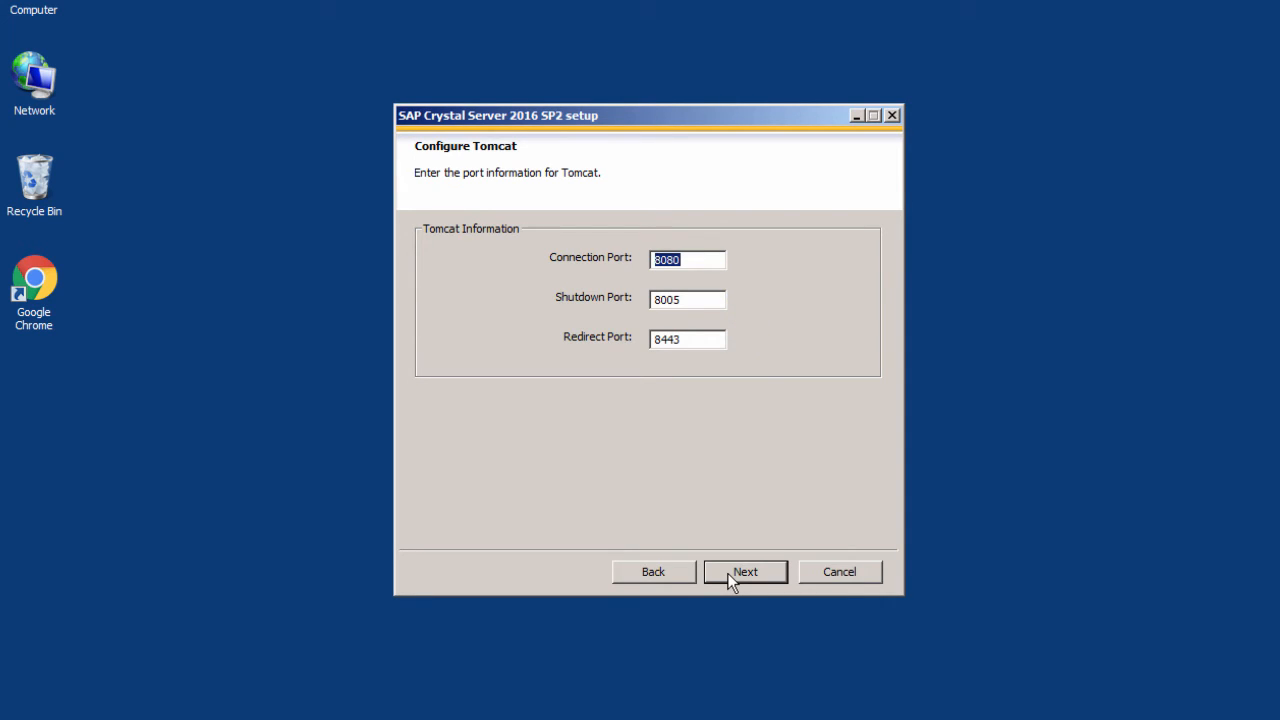
click(729, 578)
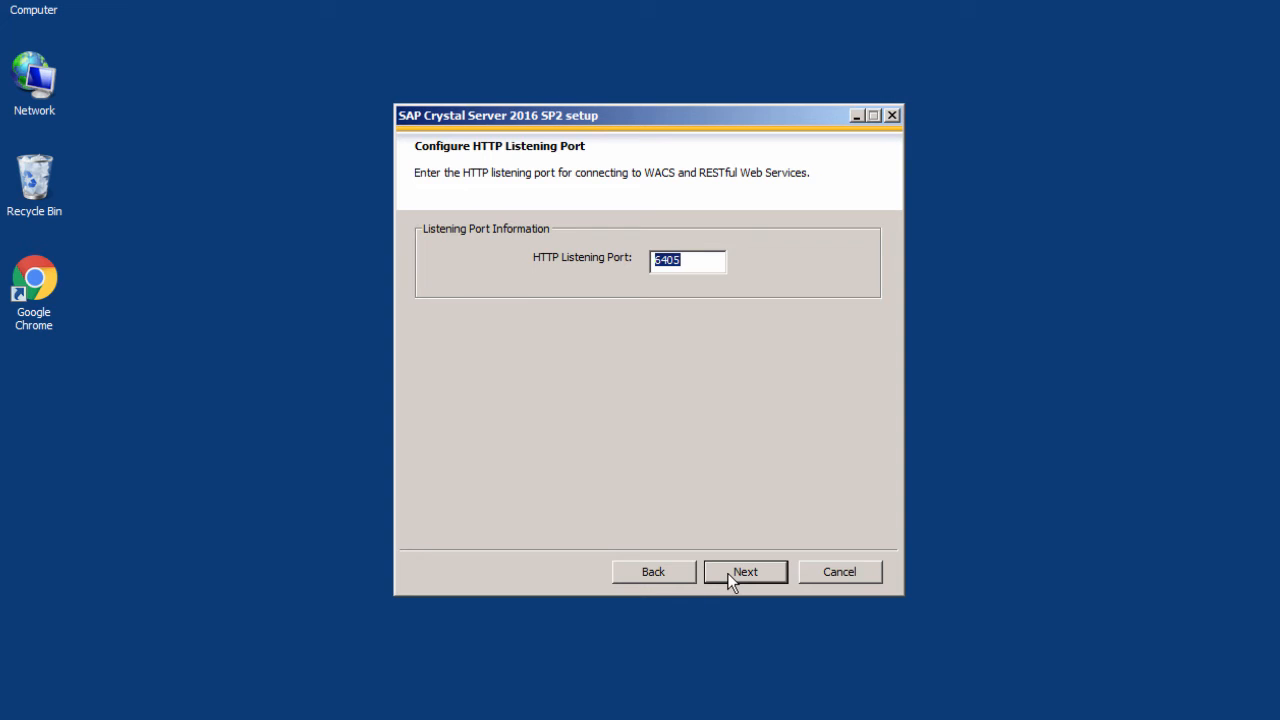
click(729, 578)
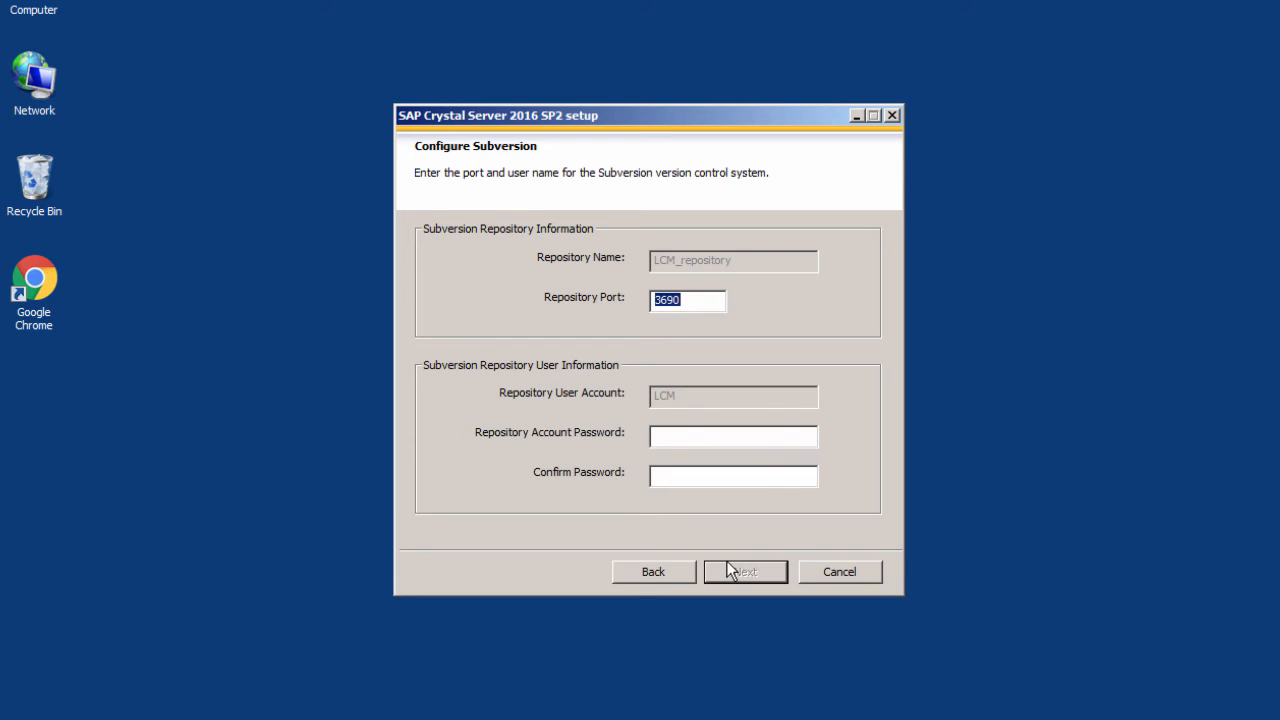
Set and confirm the Subversion repository password, leaving SMD Agent and Introscope connectivity unconfigured
click(677, 434)
text(*******)
key(Tab)
text(*******)
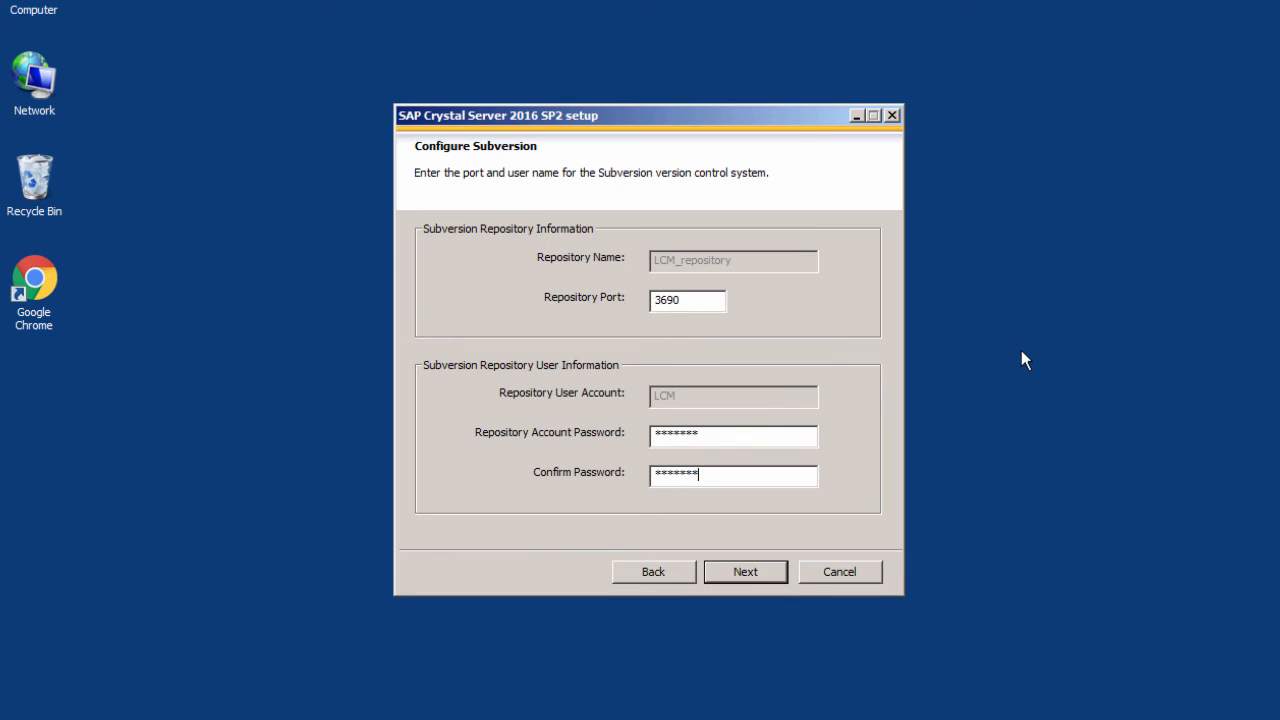
click(746, 572)
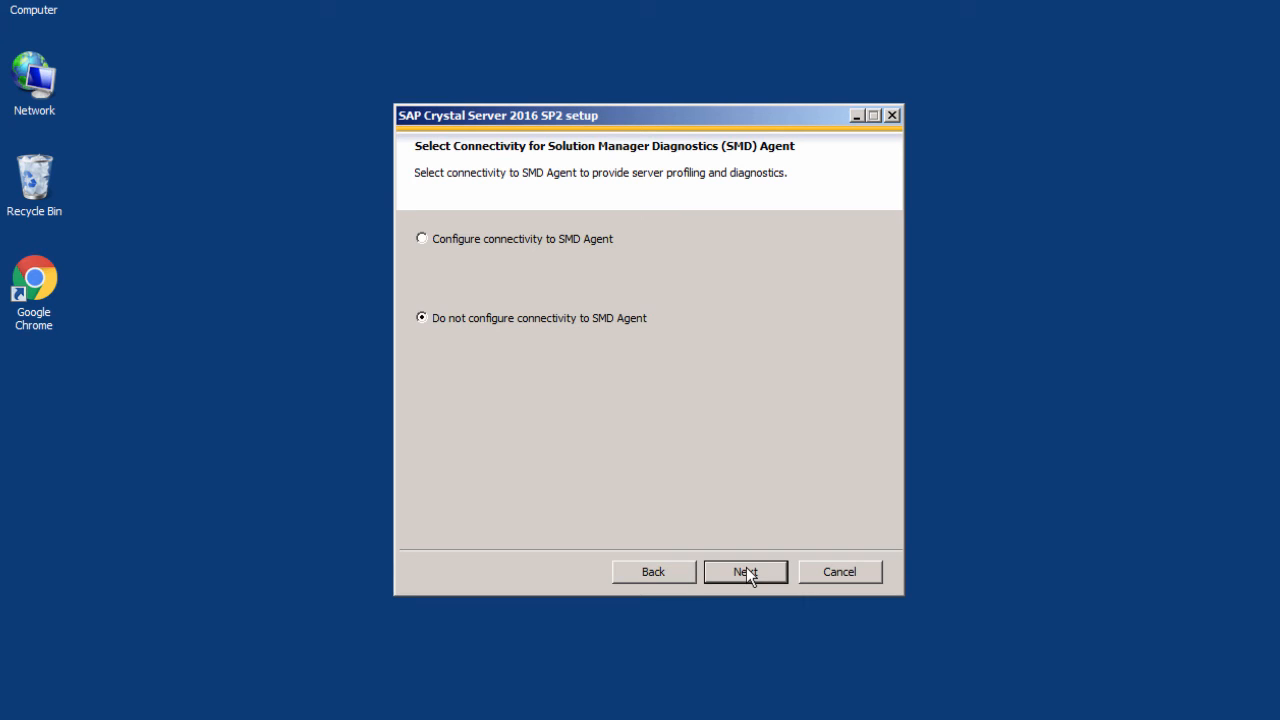
click(746, 571)
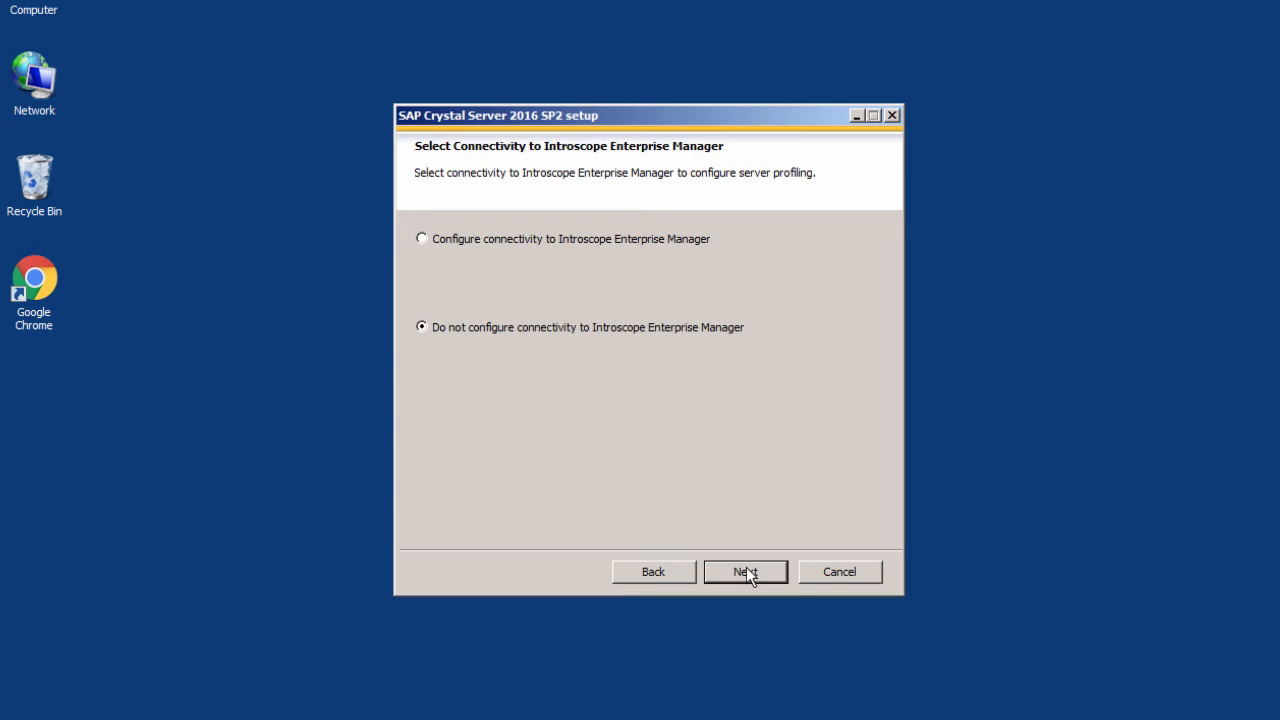
click(746, 571)
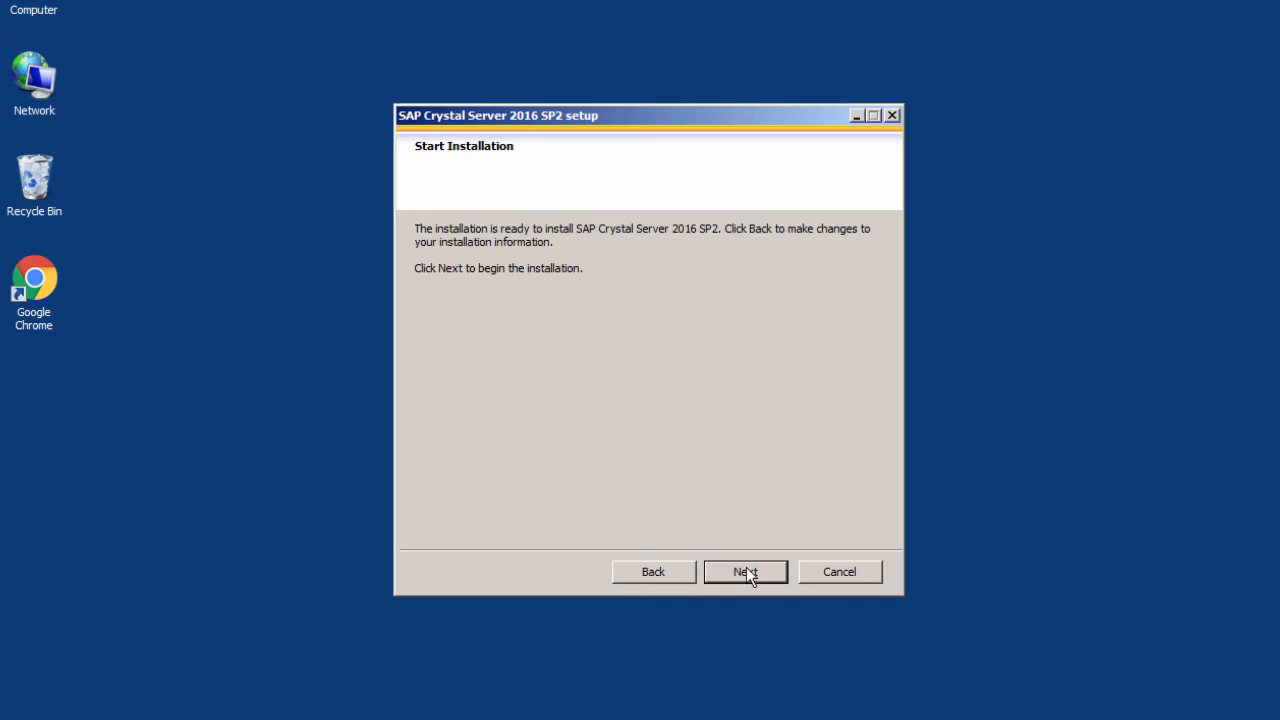
Install SAP Crystal Server 2016 SP2, pass the post-installation steps, and finish the wizard
click(746, 571)
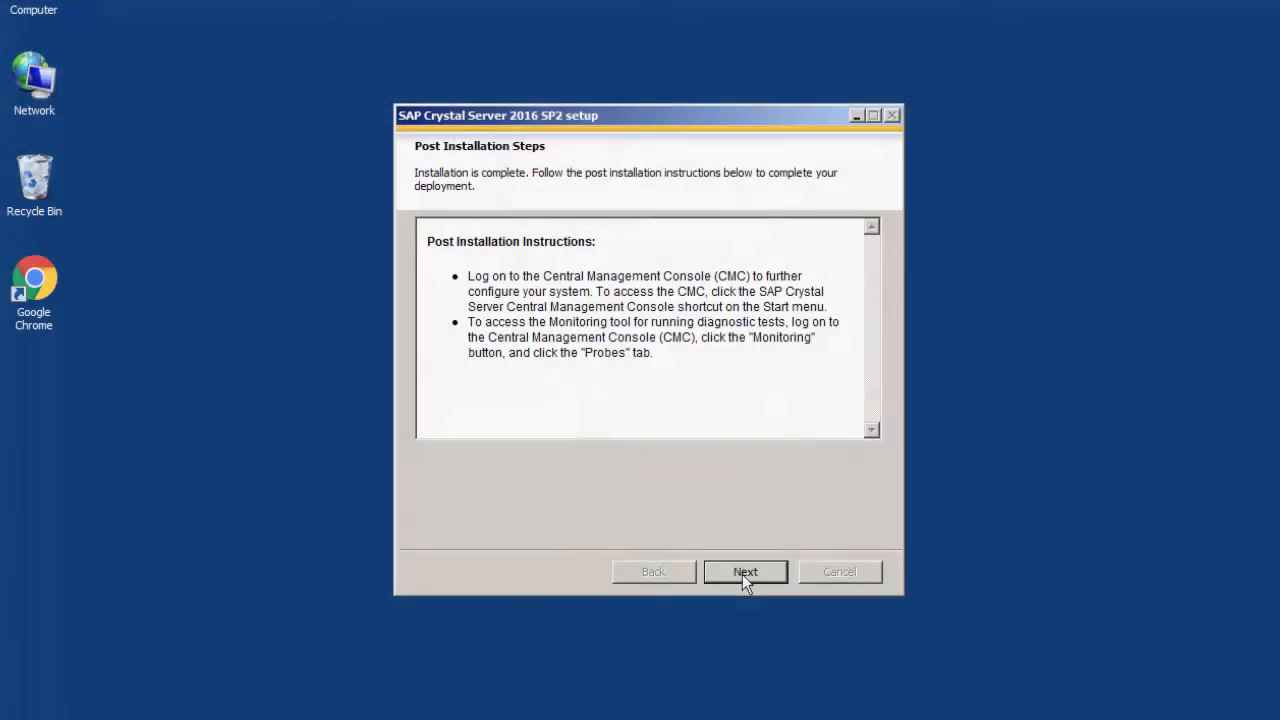
click(745, 572)
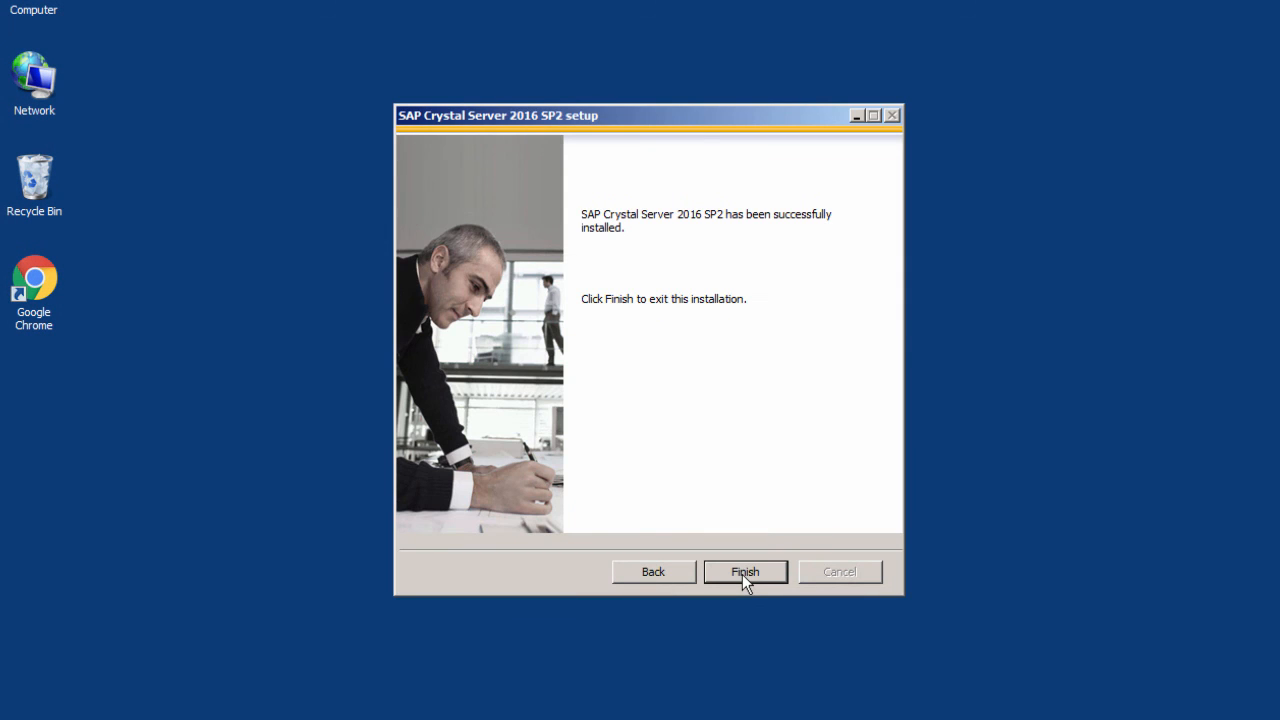
click(744, 572)
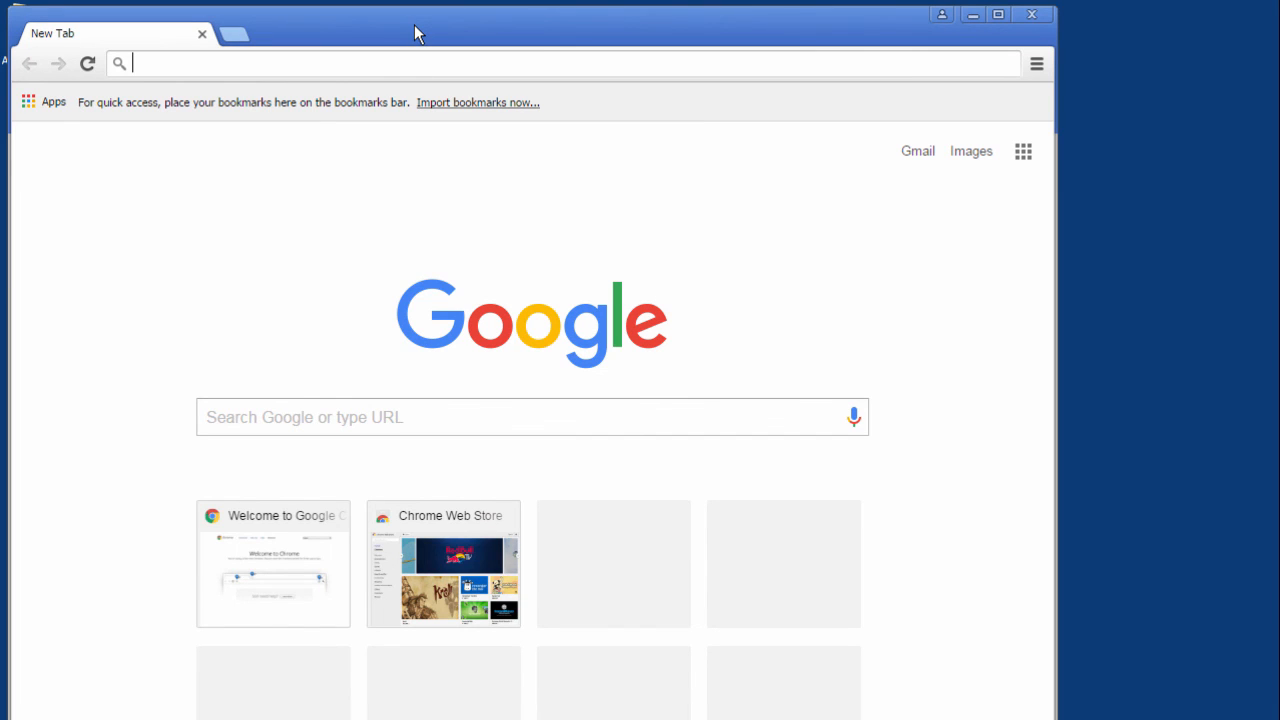
Load ablazeserver:8080/BOE/CMC in Chrome's address bar
text(ablazeser)
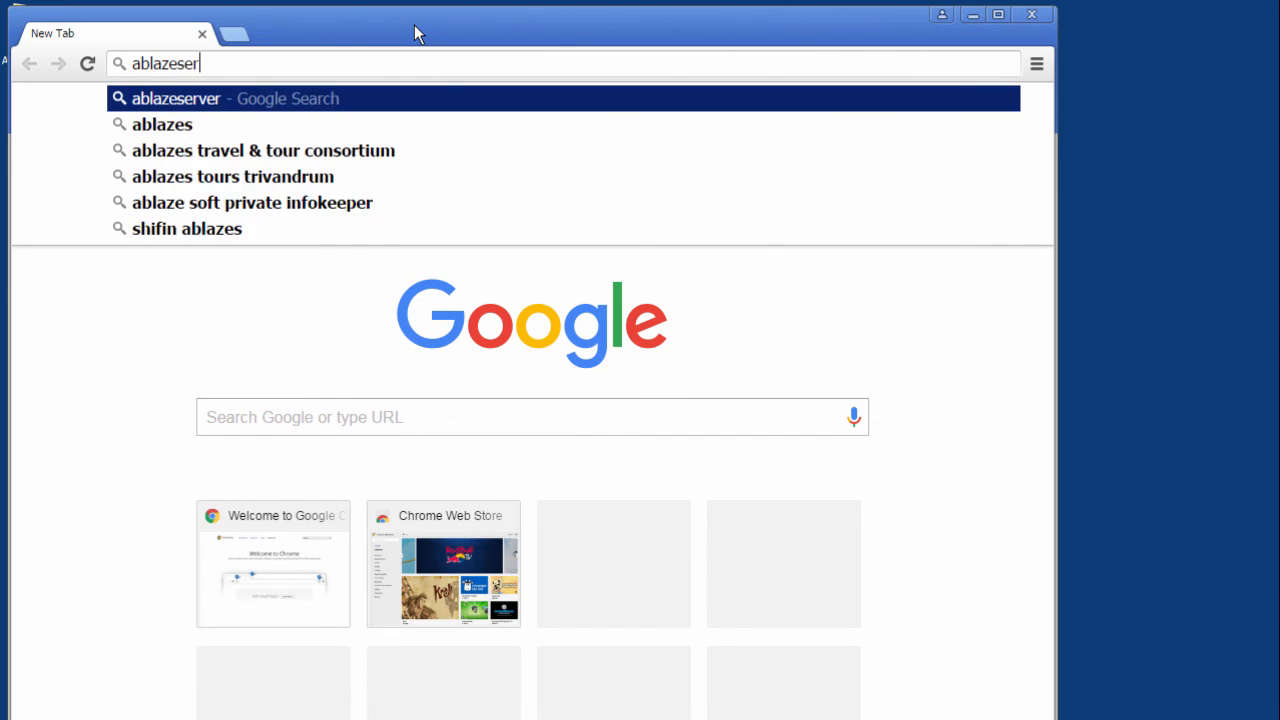
text(ver:80)
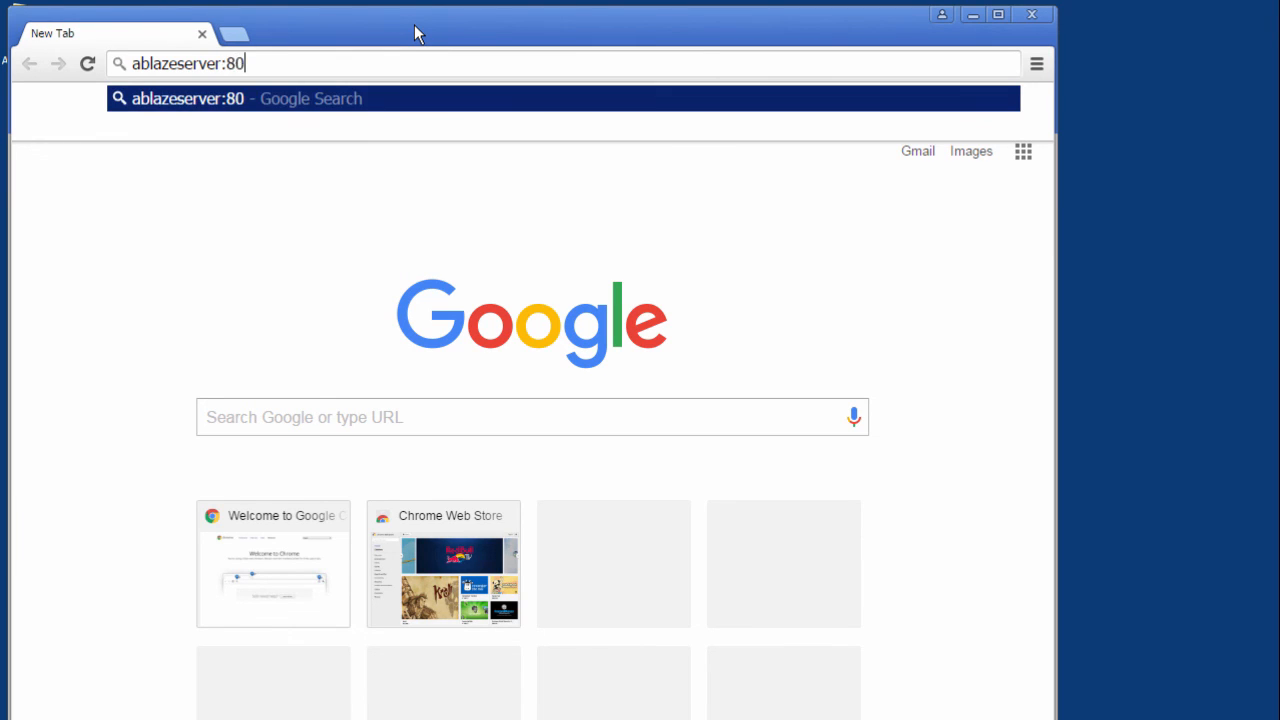
text(80/)
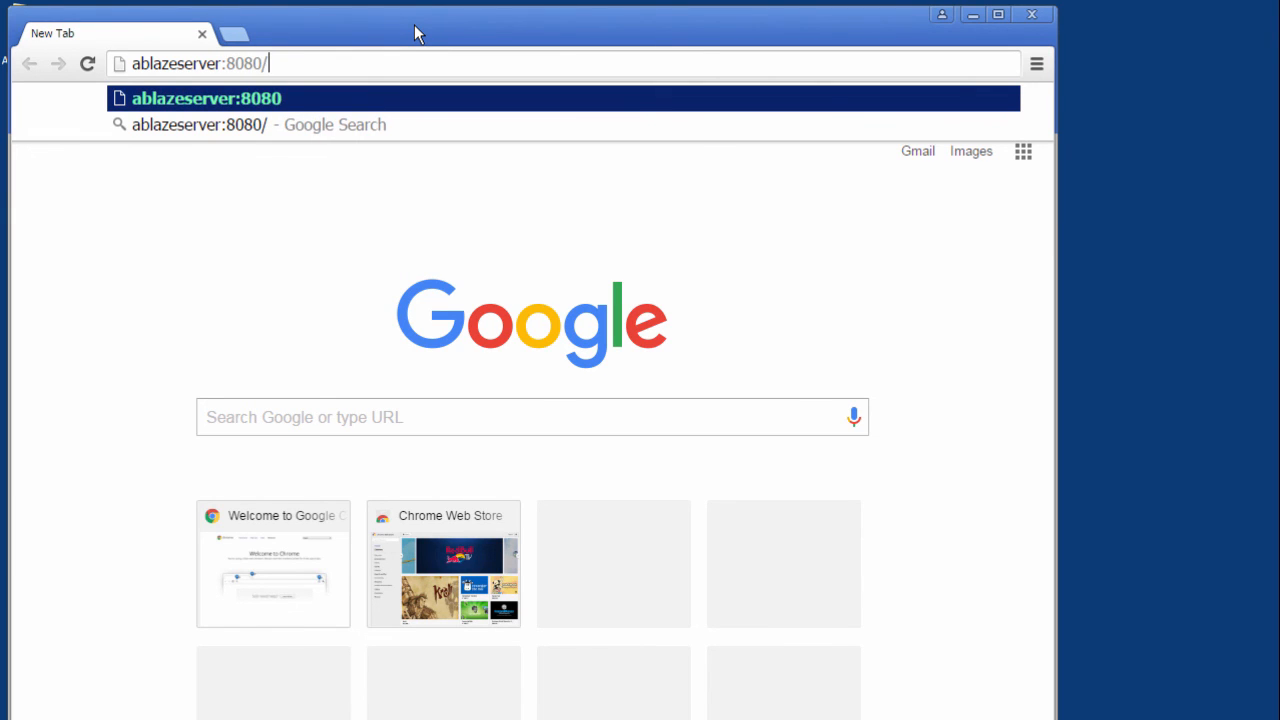
text(BOE/CMC)
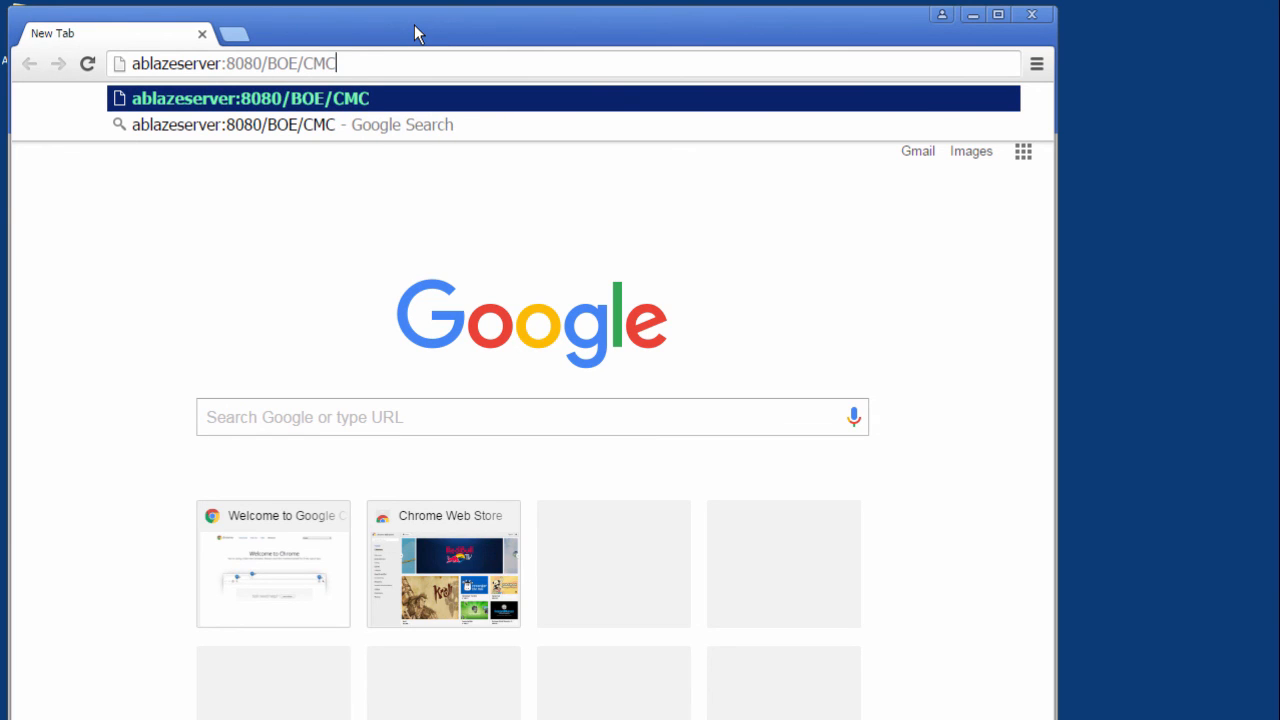
key(Return)
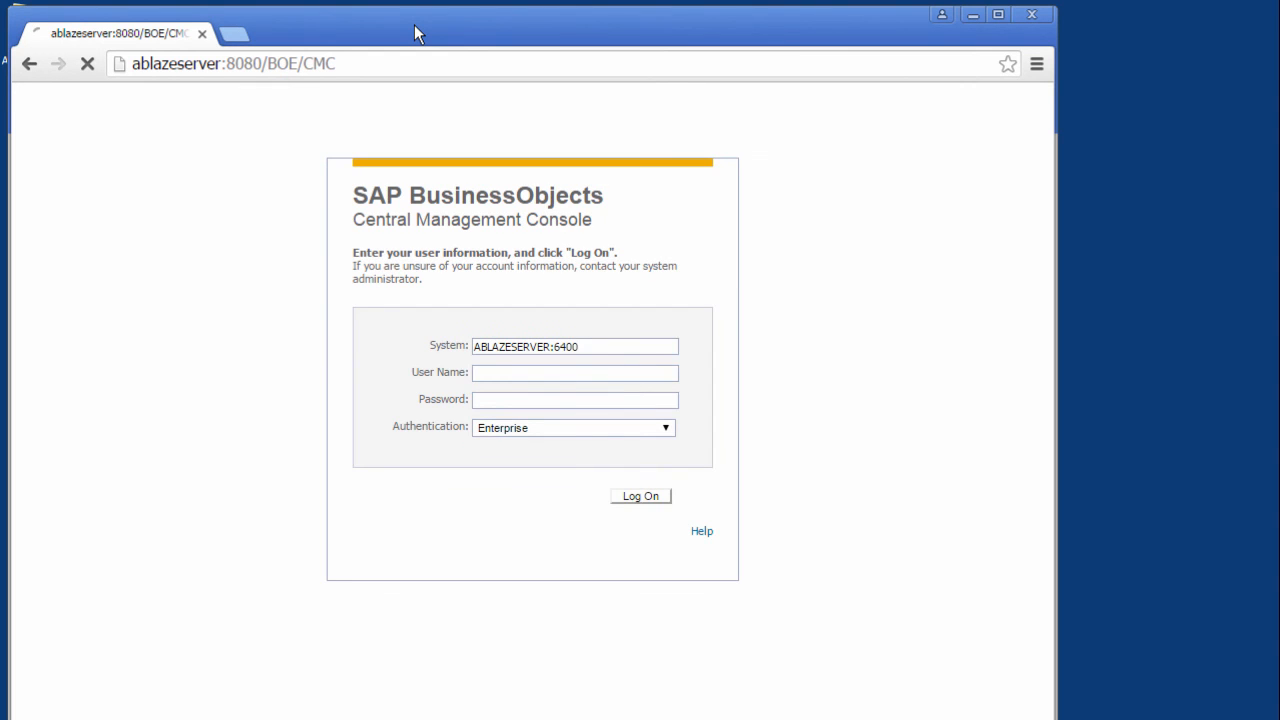
Log on to the CMC with user name Administrator and the administrator password
text(Administrator)
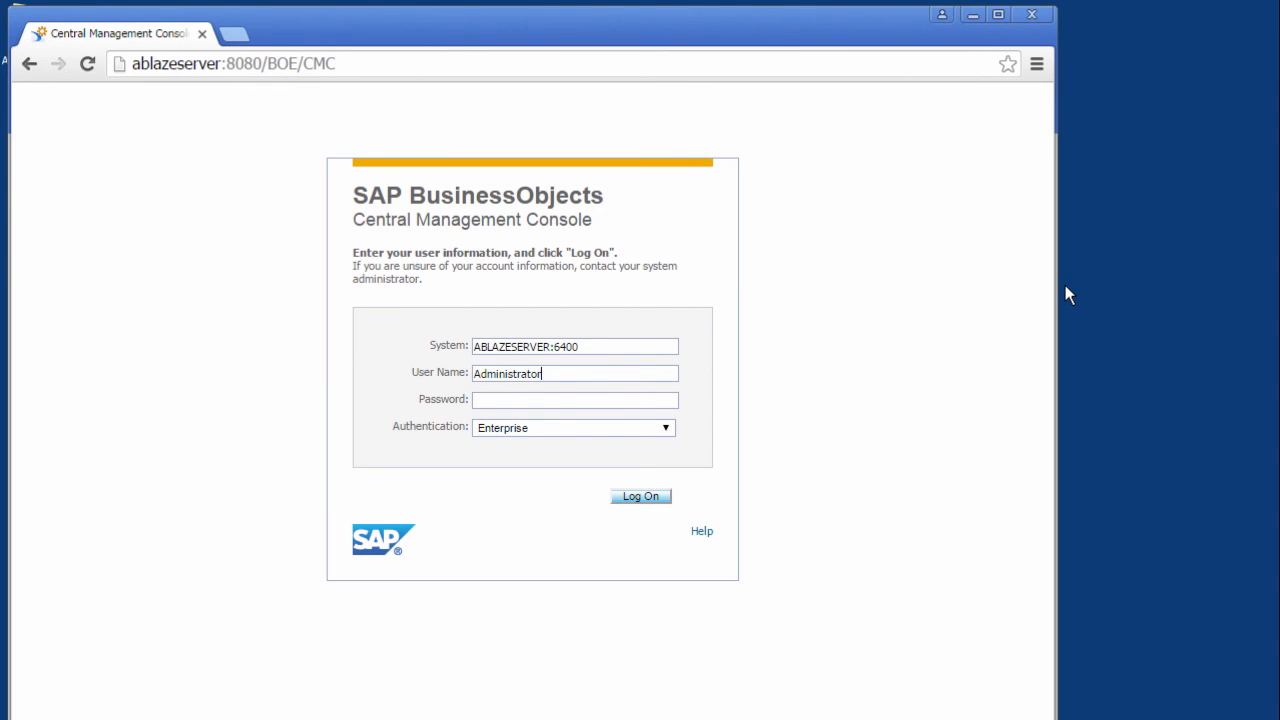
key(Tab)
text(*******)
click(652, 490)
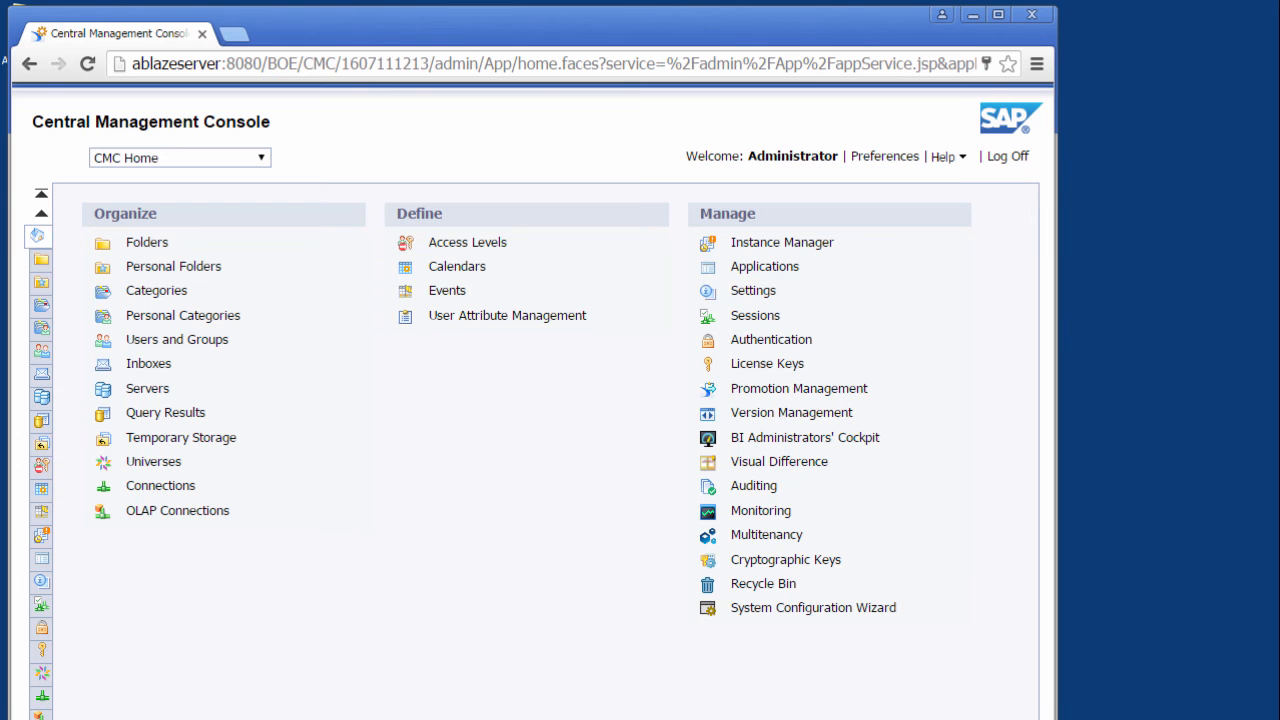